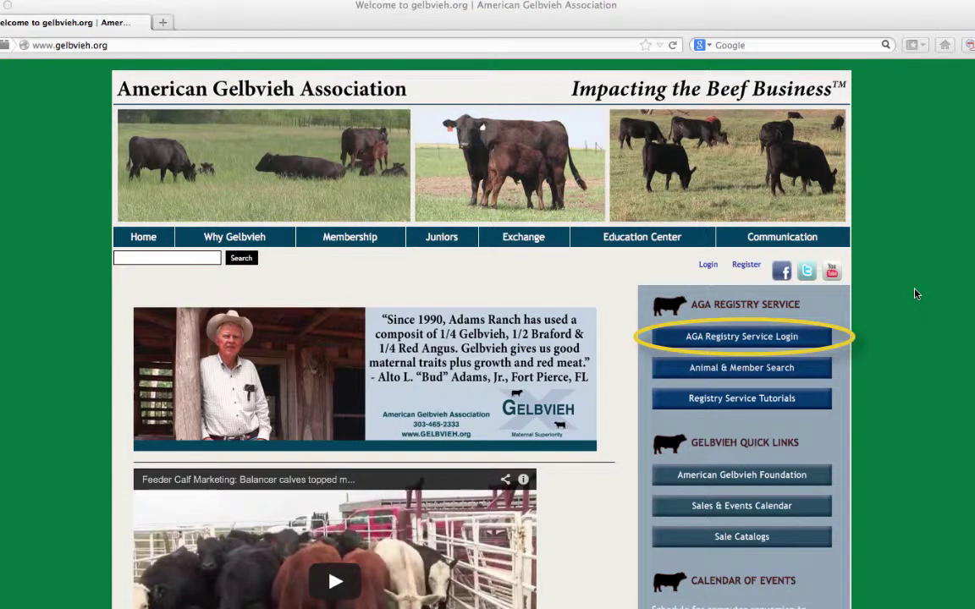
# Step: From the gelbvieh.org homepage, open the AGA Registry Service login in a new tab
pyautogui.click(793, 335)
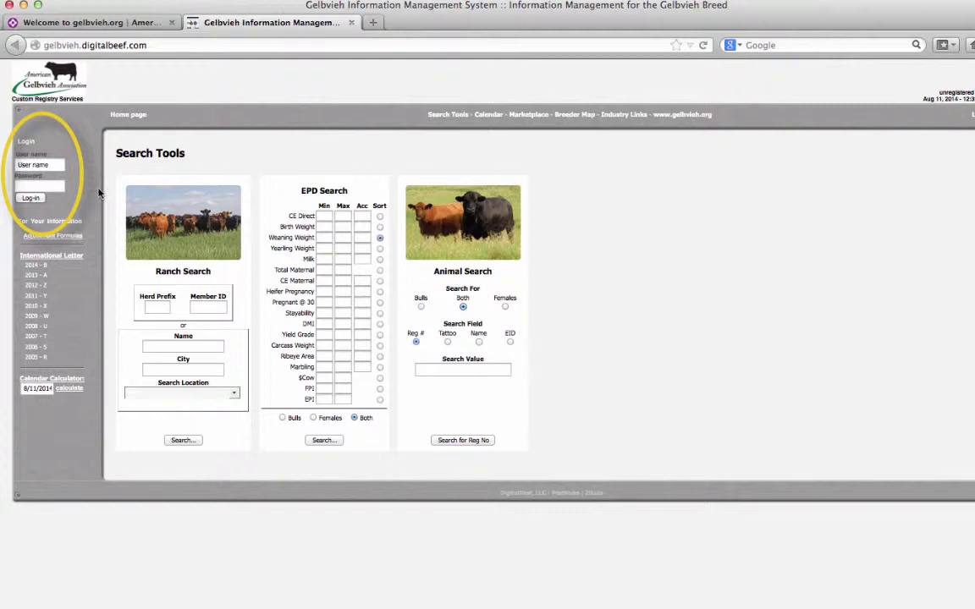
# Step: Enter the member ID as the user name and type the account password
pyautogui.click(43, 164)
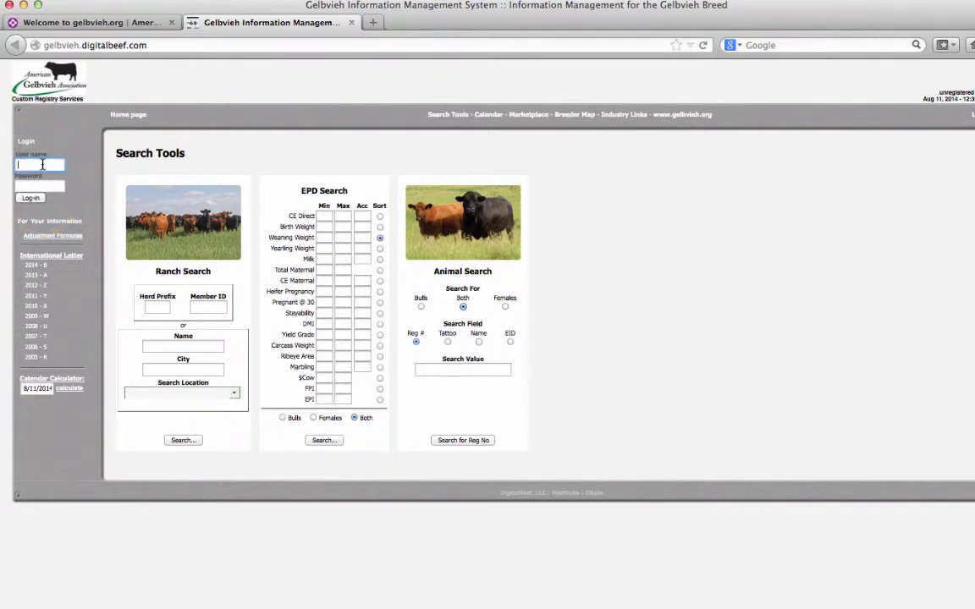
pyautogui.write('12')
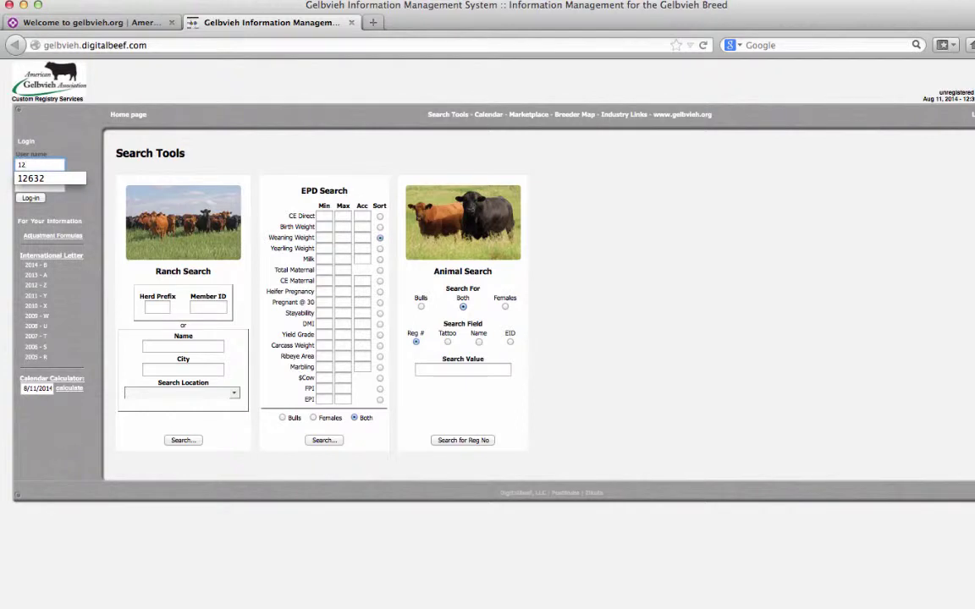
pyautogui.write('632')
pyautogui.press('Tab')
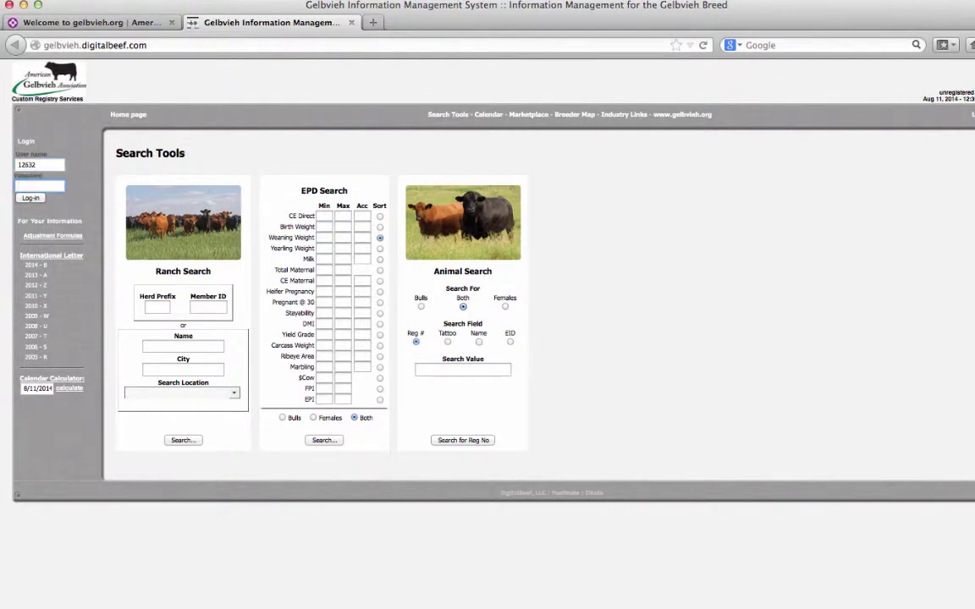
pyautogui.write('••••••••')
# Step: Log in and open the Weaning work queue, which shows no pending work
pyautogui.click(32, 200)
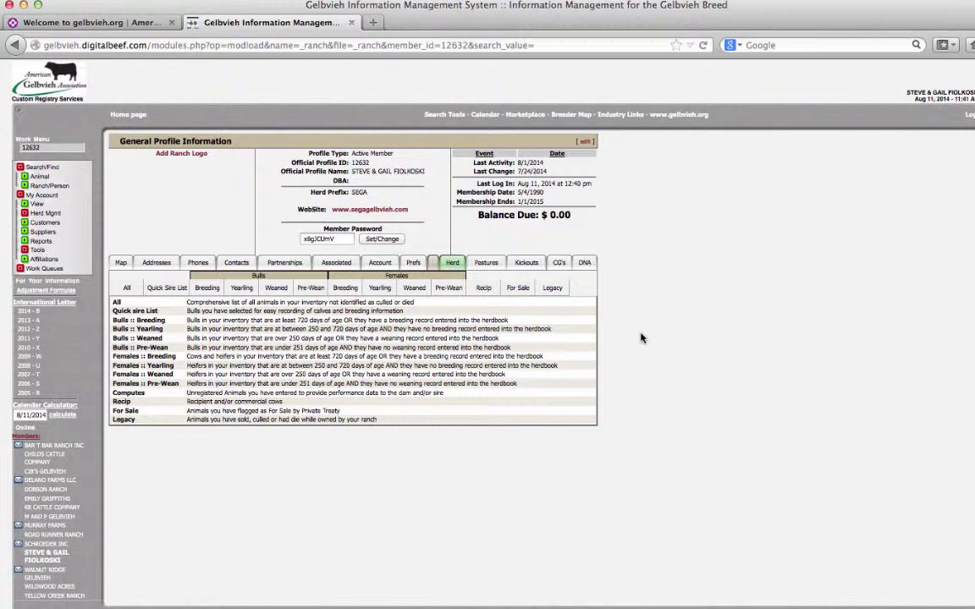
pyautogui.click(42, 269)
pyautogui.click(44, 289)
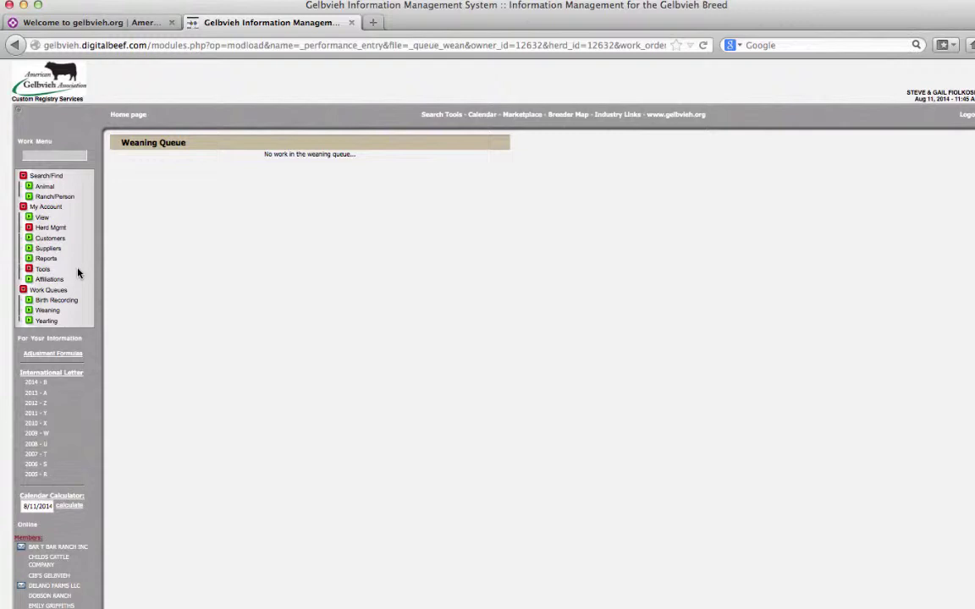
# Step: Return to the ranch's General Profile page via My Account > View
pyautogui.click(43, 219)
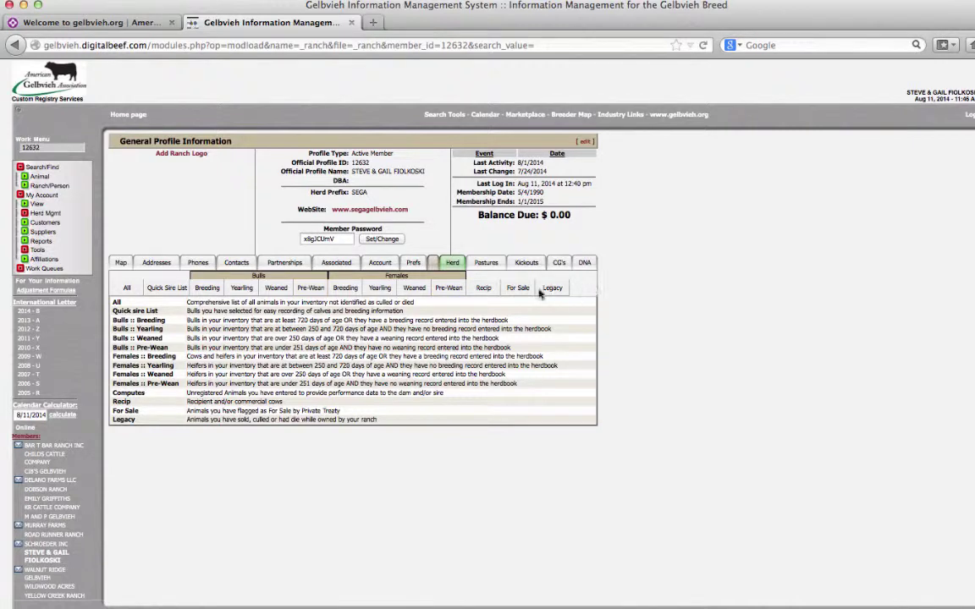
# Step: Tick Wean for pre-weaning bull 034B, then list the 8 pre-weaning heifers
pyautogui.click(305, 291)
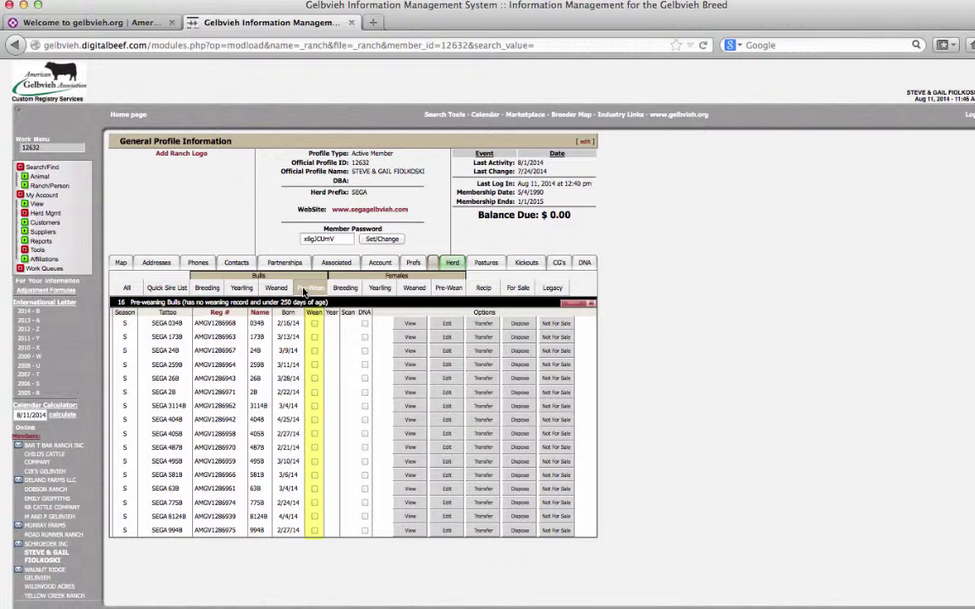
pyautogui.click(307, 289)
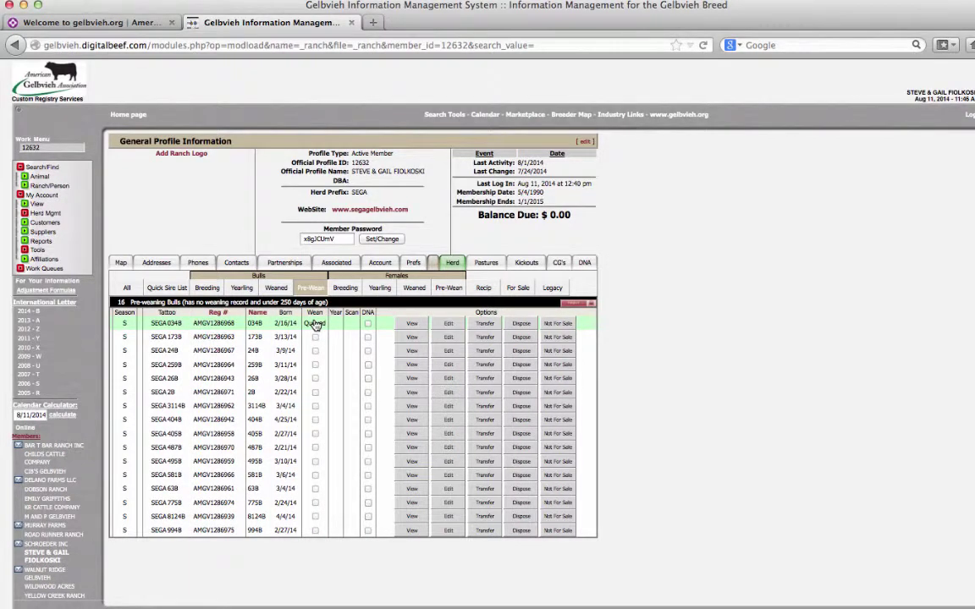
pyautogui.click(315, 324)
pyautogui.click(451, 289)
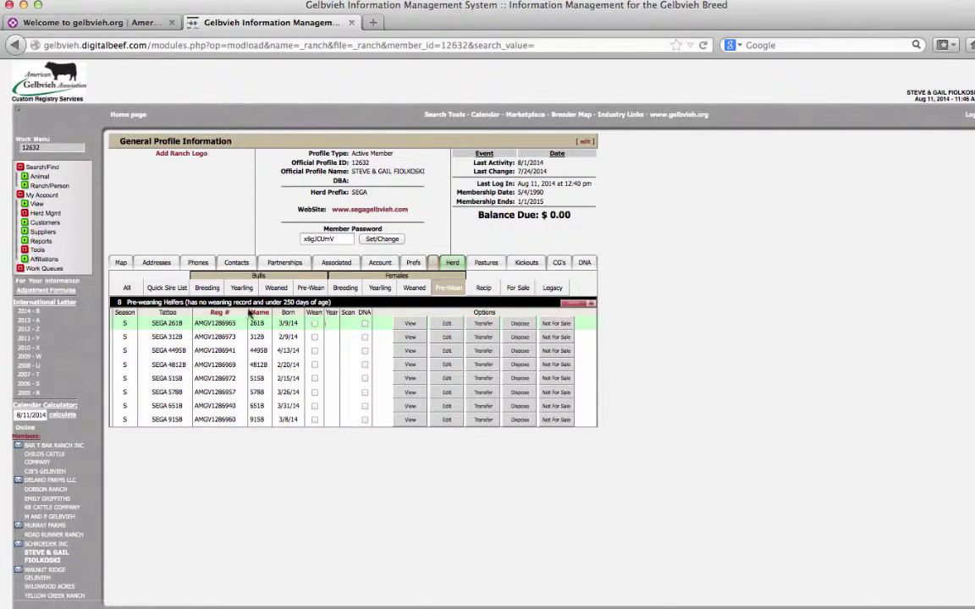
pyautogui.click(46, 268)
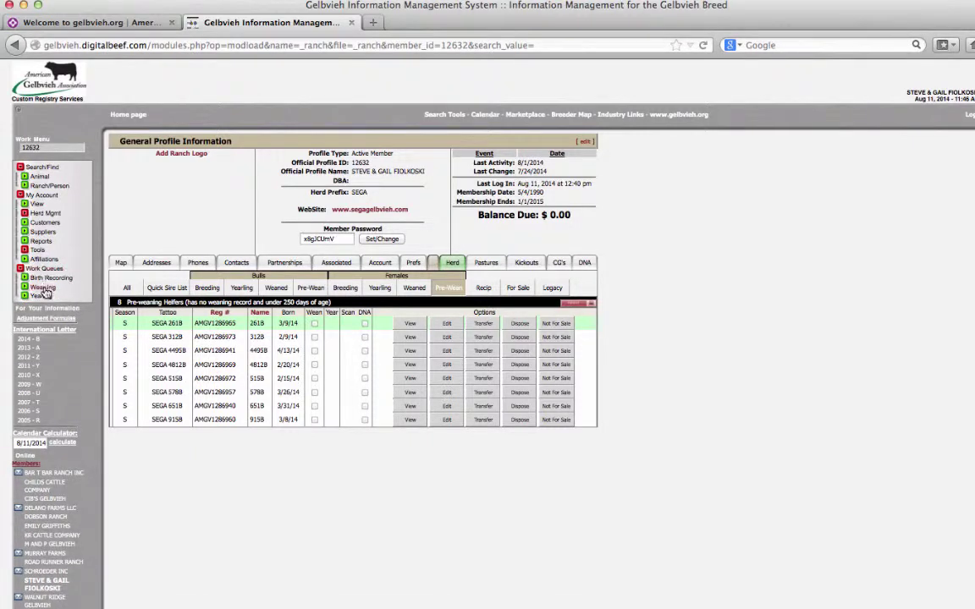
# Step: Open the queued weaning work order for calves 312B and 034B from the Weaning queue
pyautogui.click(44, 286)
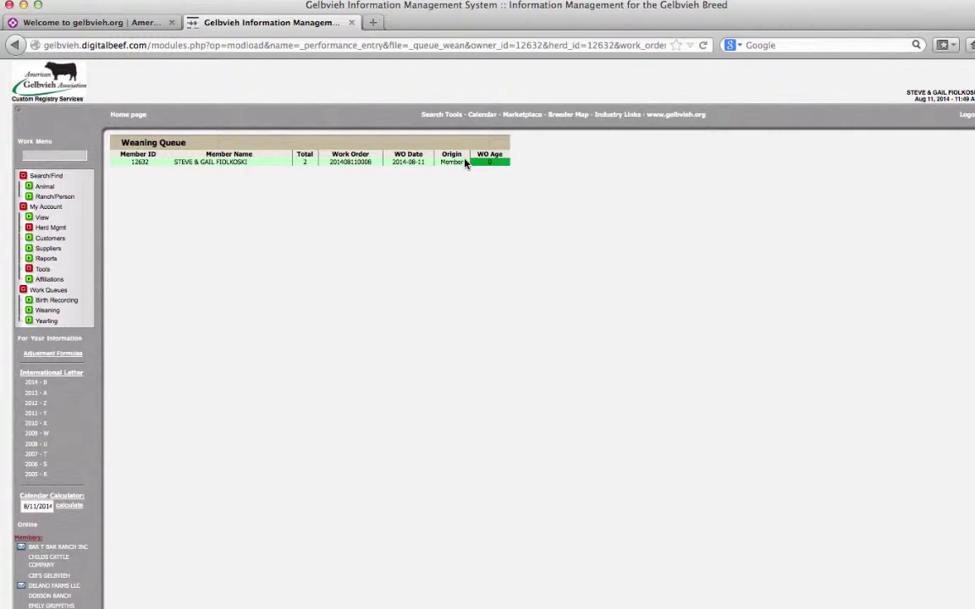
pyautogui.click(466, 165)
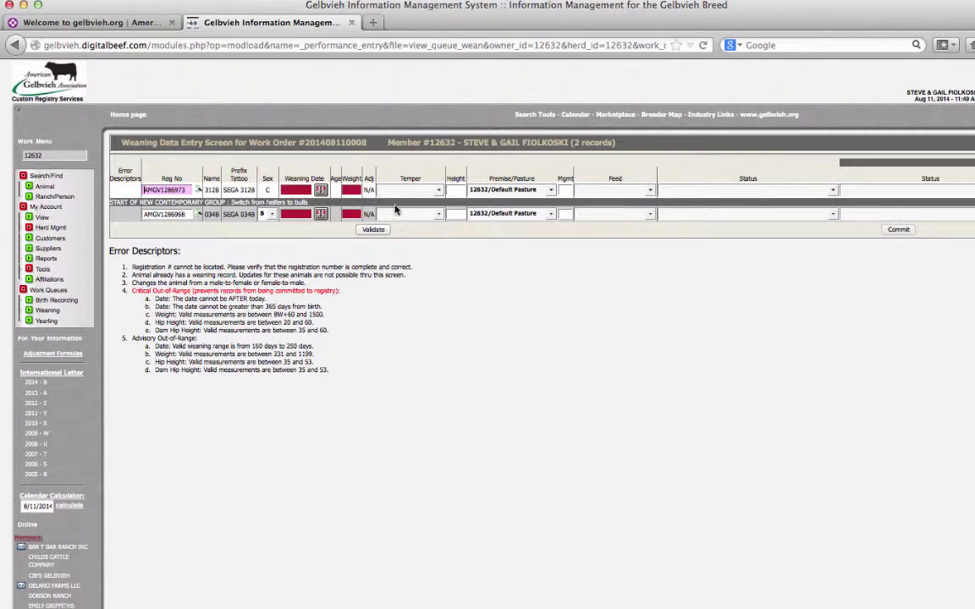
pyautogui.click(270, 179)
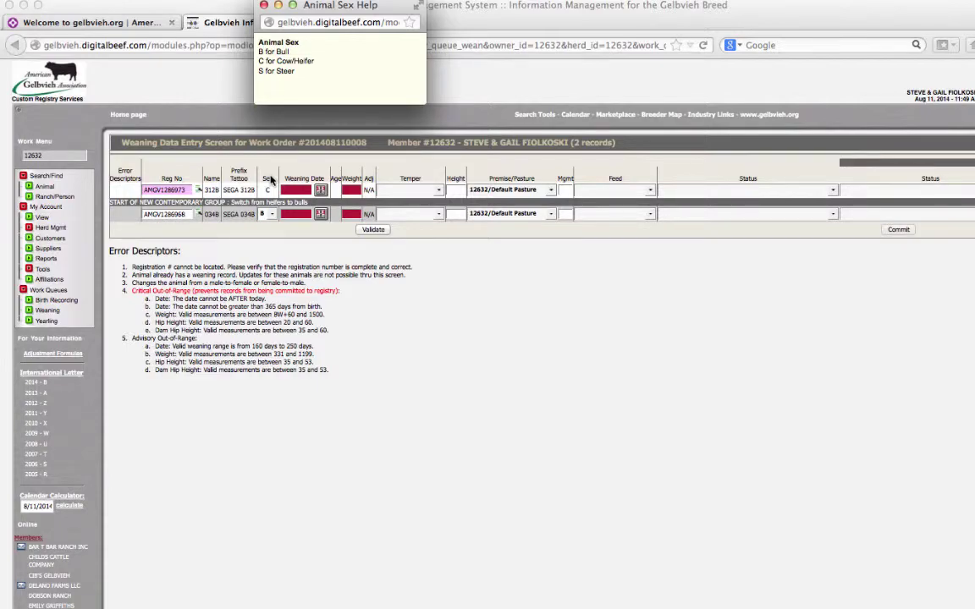
pyautogui.click(264, 5)
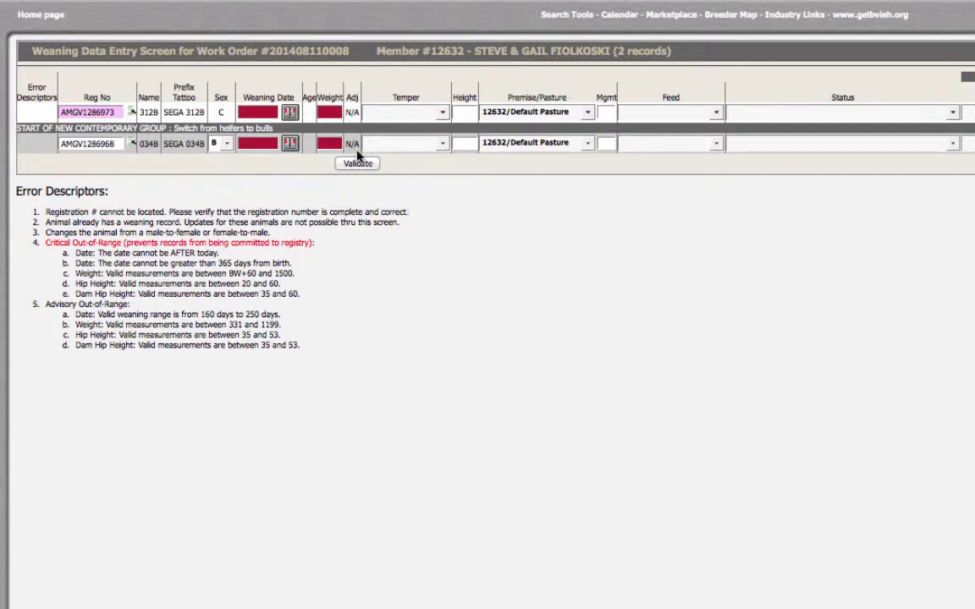
# Step: Pick 08/06/2014 as the weaning date and fill it down to calves 312B and 034B
pyautogui.click(290, 112)
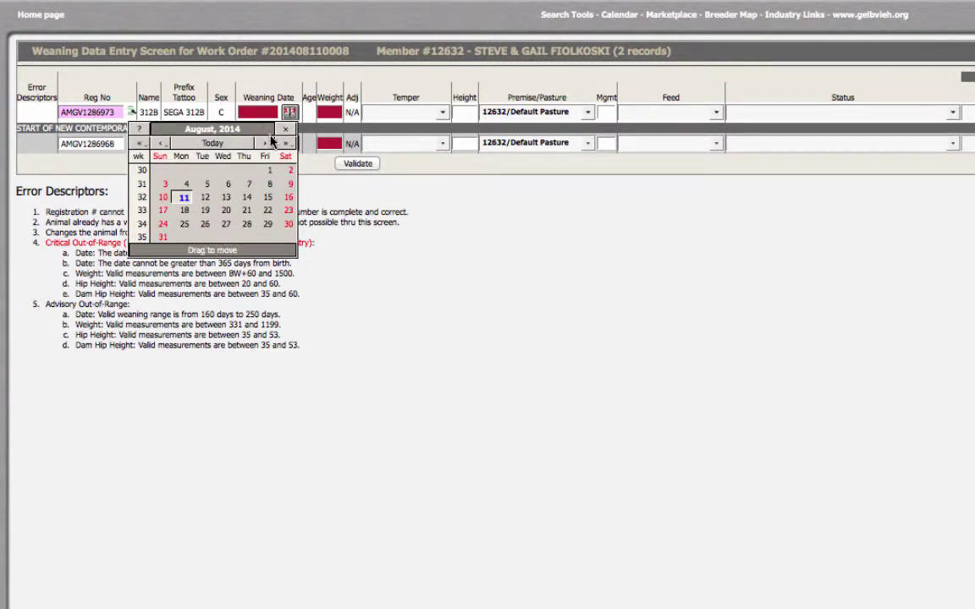
pyautogui.click(227, 185)
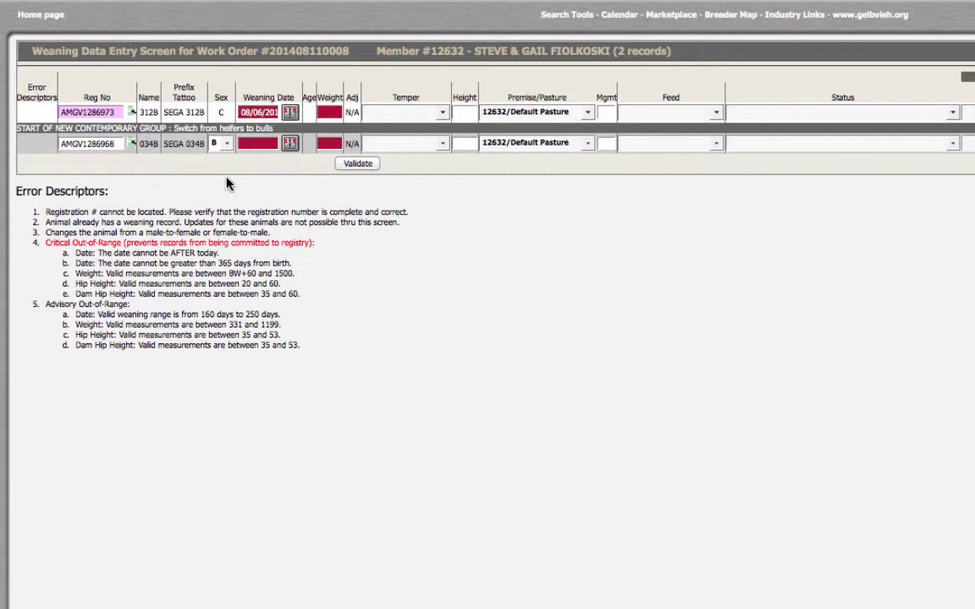
pyautogui.press('Tab')
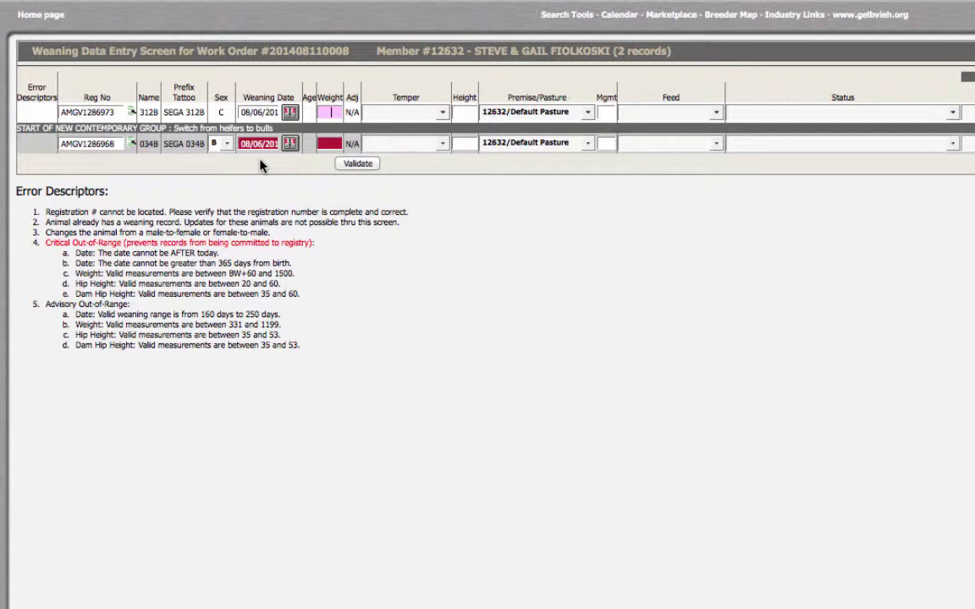
# Step: Enter weight 500, Docile temper, height 35 and Dam/Creep feed for calf 312B
pyautogui.write('500')
pyautogui.click(441, 113)
pyautogui.click(403, 138)
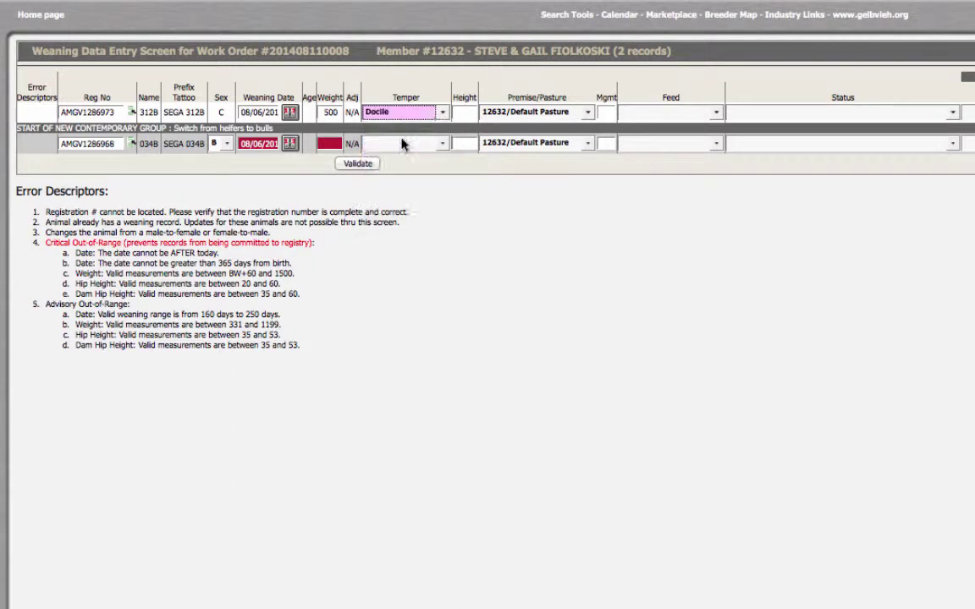
pyautogui.click(459, 112)
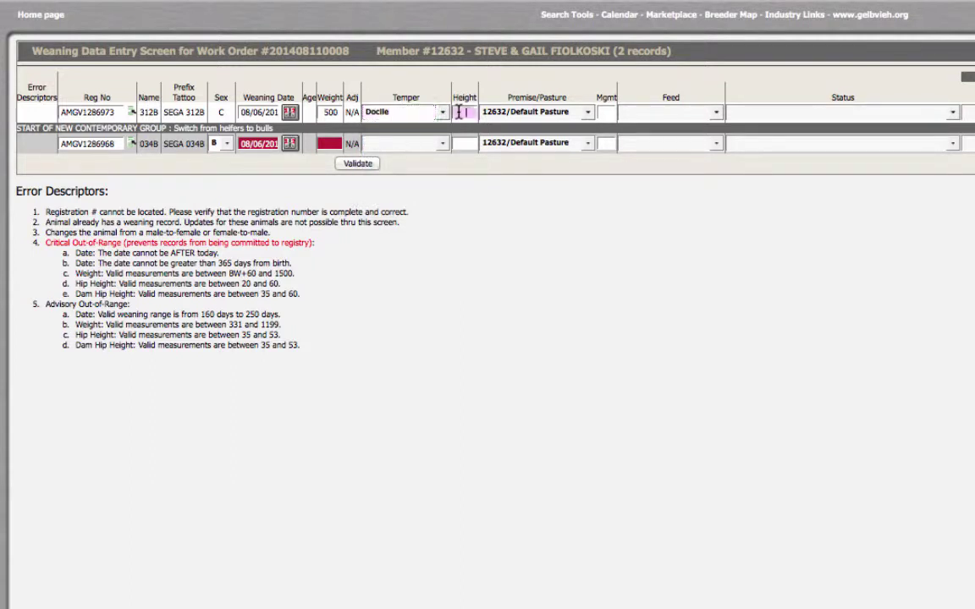
pyautogui.write('35')
pyautogui.press('Tab')
pyautogui.press('Tab')
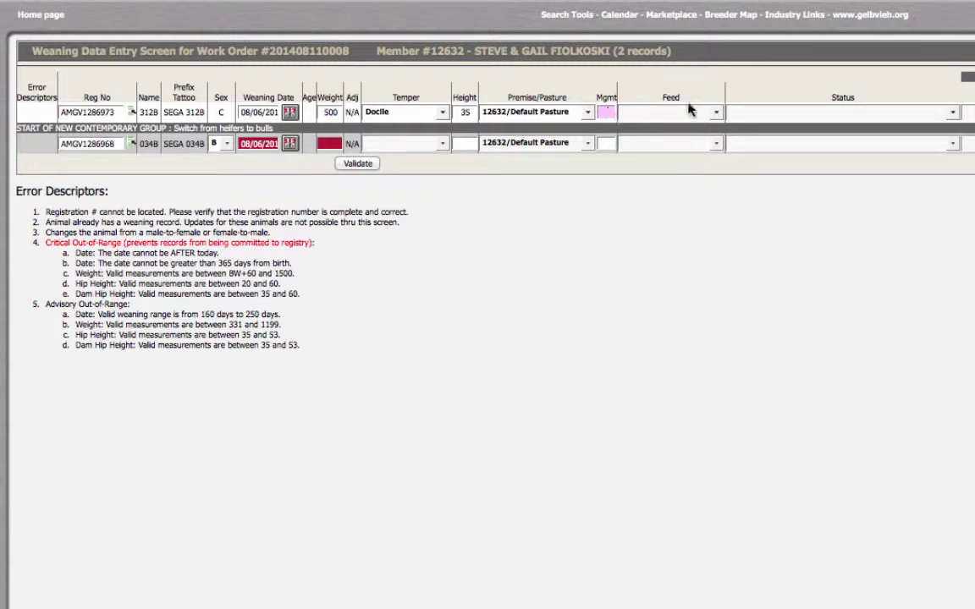
pyautogui.click(717, 114)
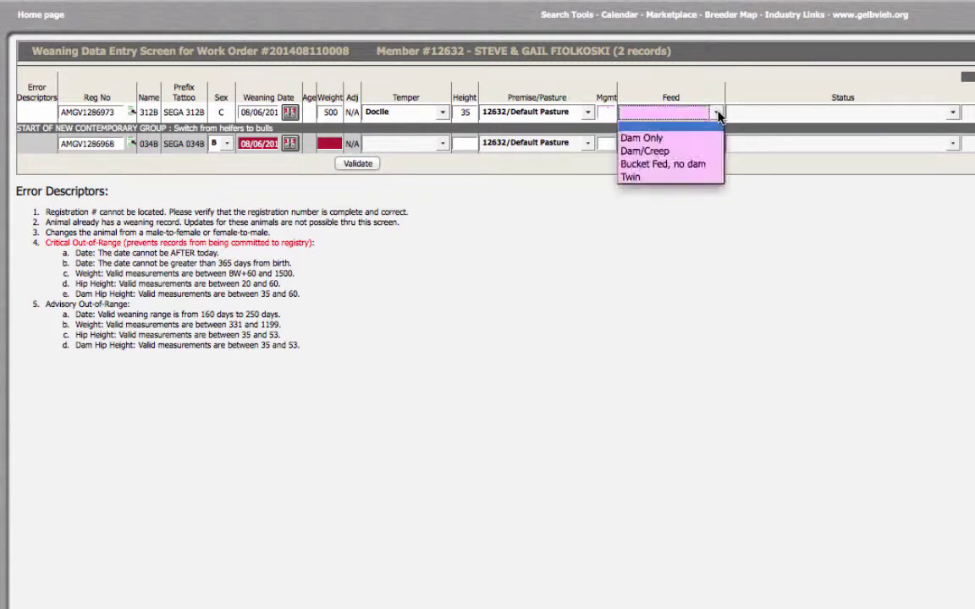
pyautogui.click(690, 151)
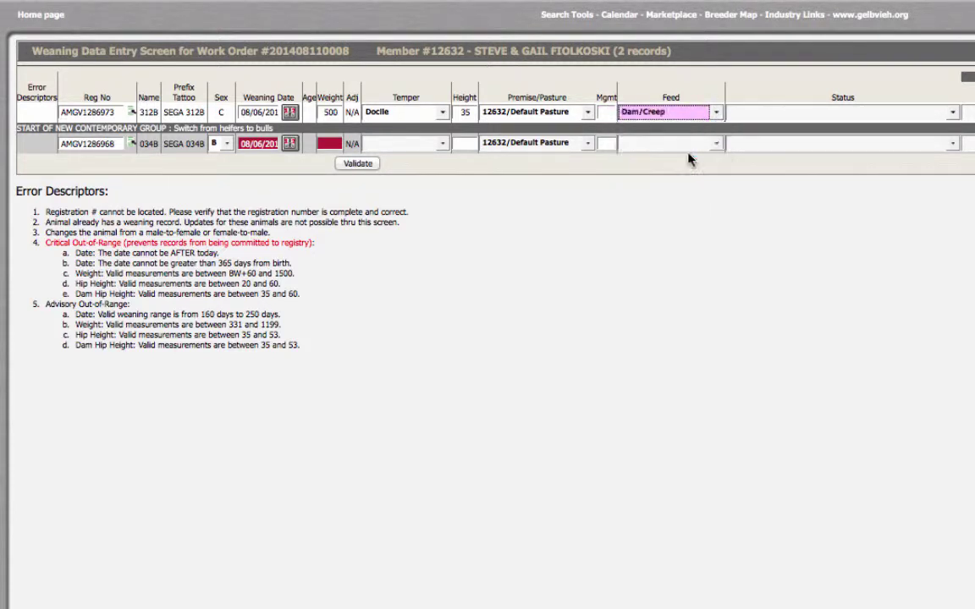
# Step: Set both the calf's Status and the Dam Status to 0 - Active
pyautogui.click(952, 113)
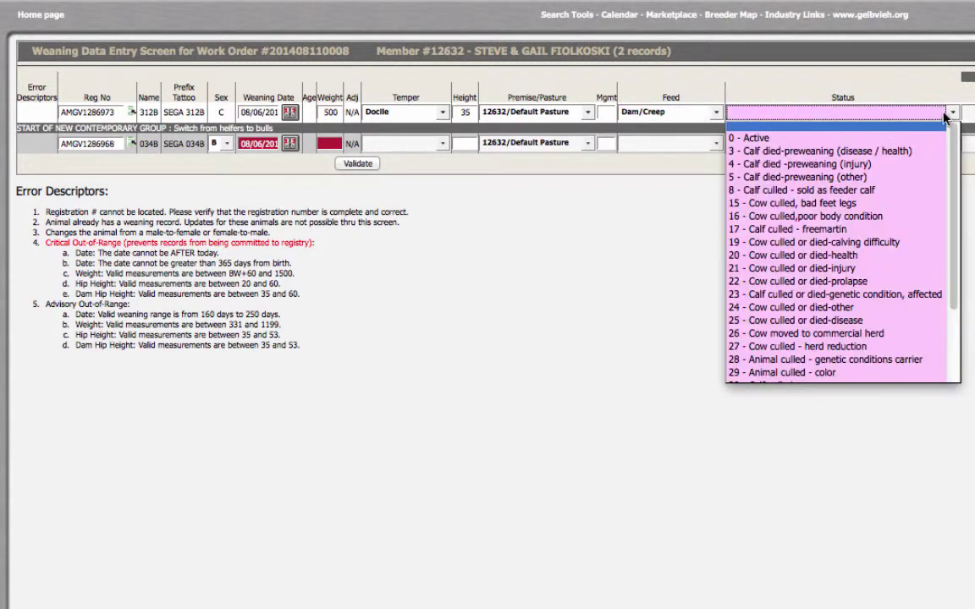
pyautogui.click(821, 134)
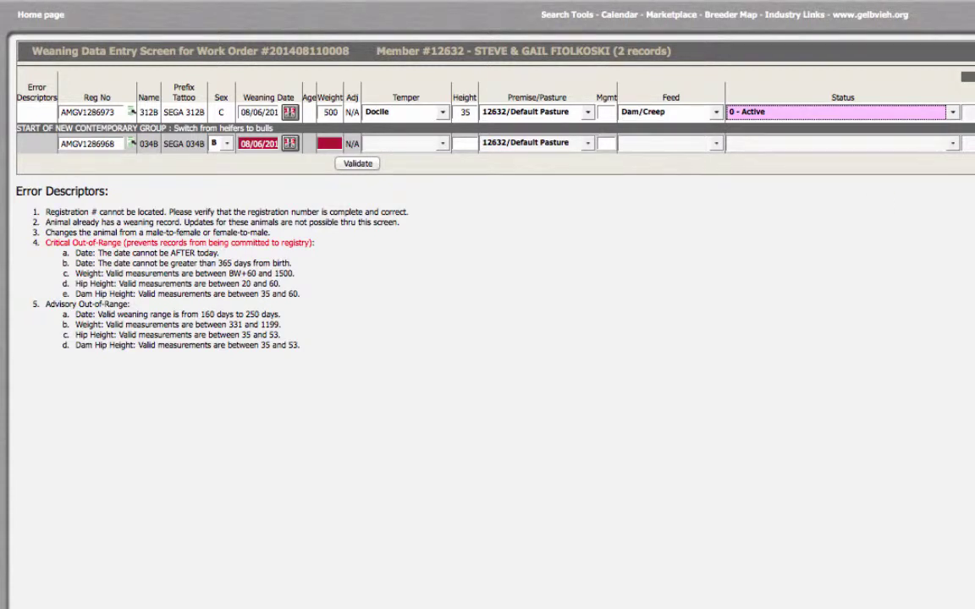
pyautogui.hscroll(10, 921, 379)
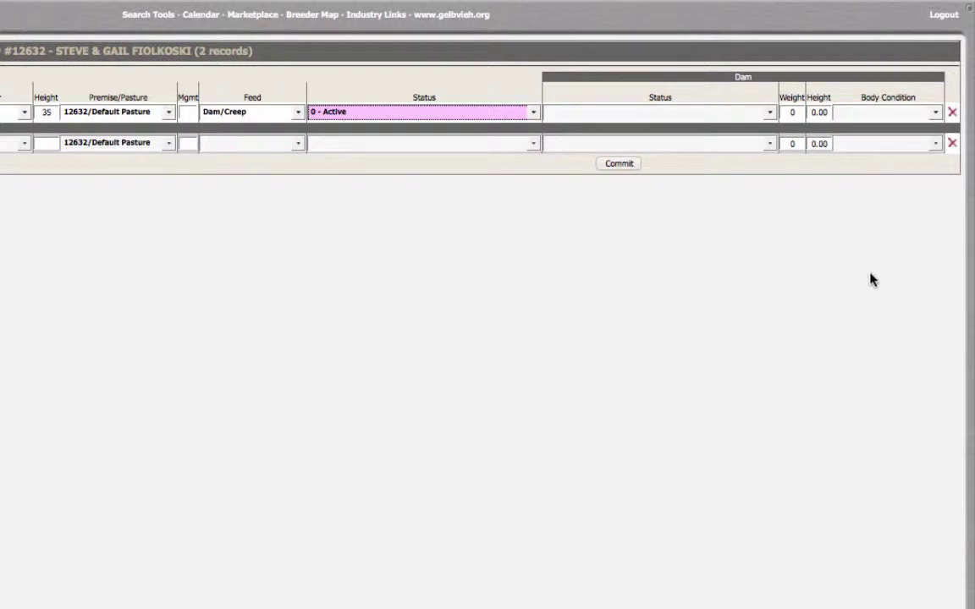
pyautogui.click(771, 112)
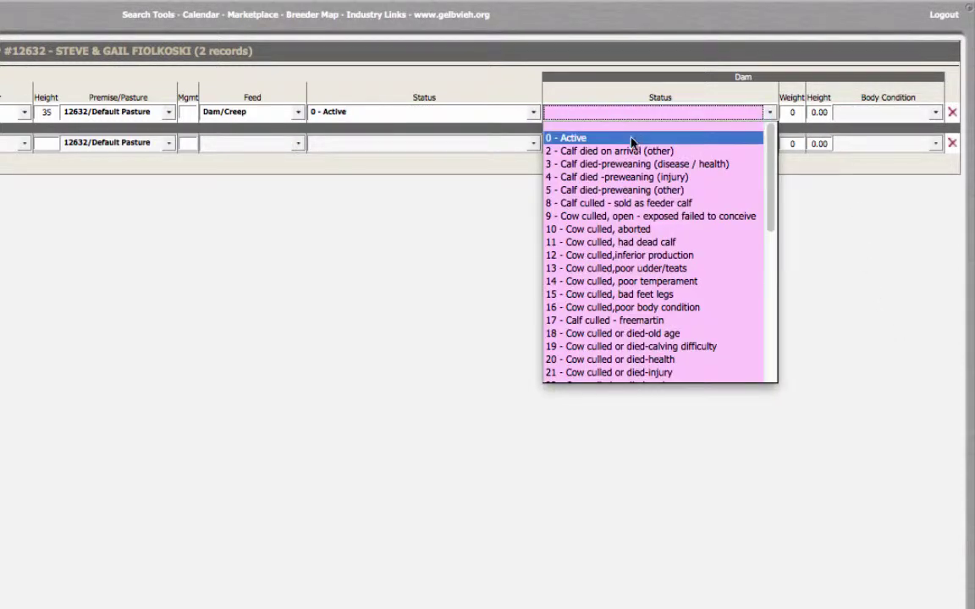
pyautogui.click(568, 134)
# Step: Record dam weight 1150, height 40 and Borderline body condition, then remove the second calf's row
pyautogui.click(801, 112)
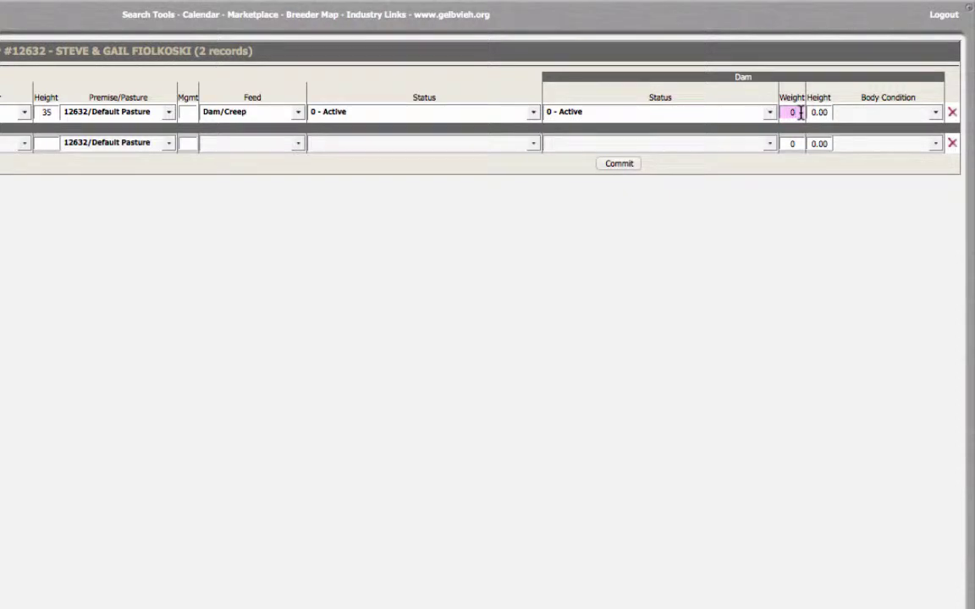
pyautogui.press('BackSpace')
pyautogui.write('1150')
pyautogui.press('Tab')
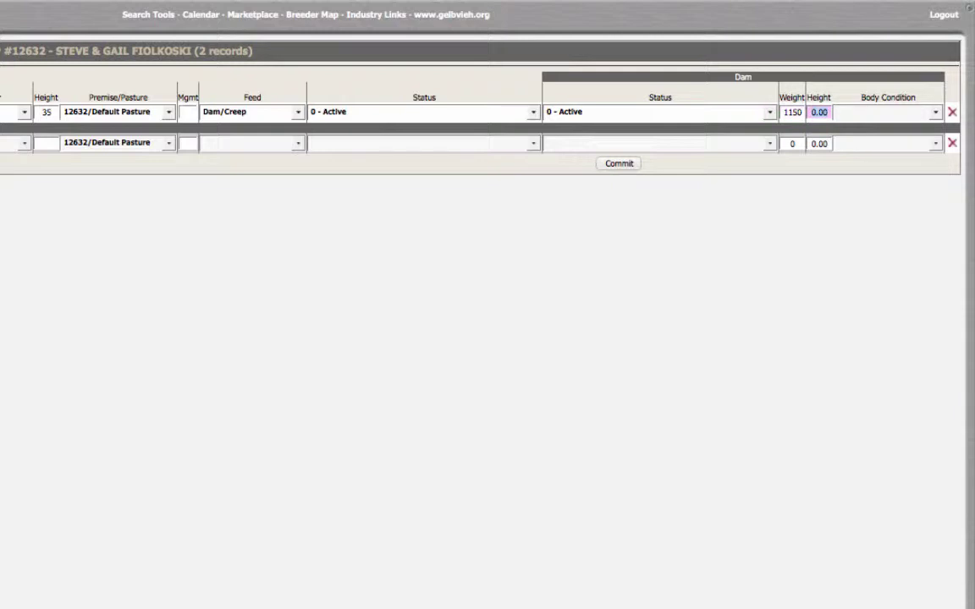
pyautogui.write('40')
pyautogui.press('Tab')
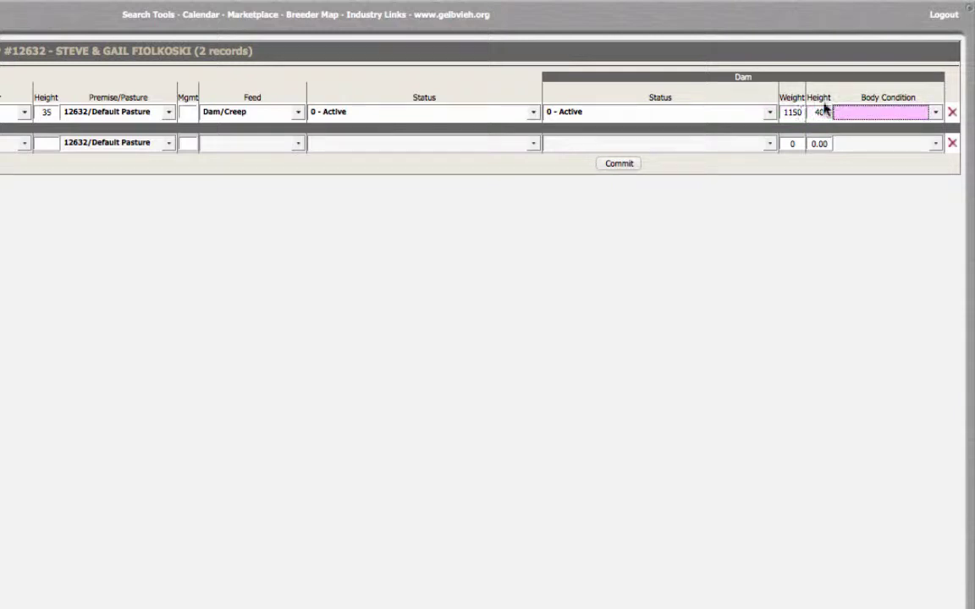
pyautogui.click(936, 112)
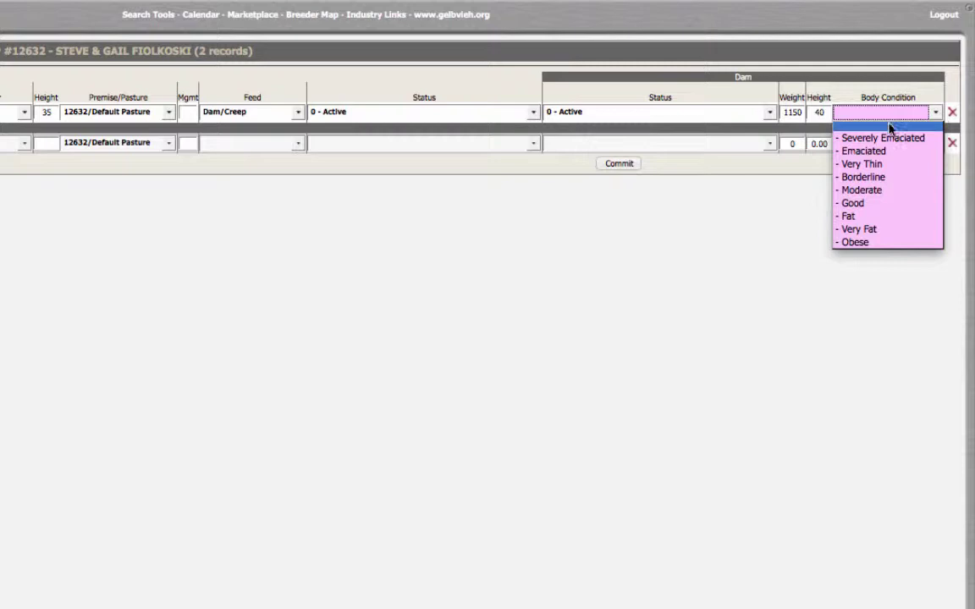
pyautogui.click(886, 177)
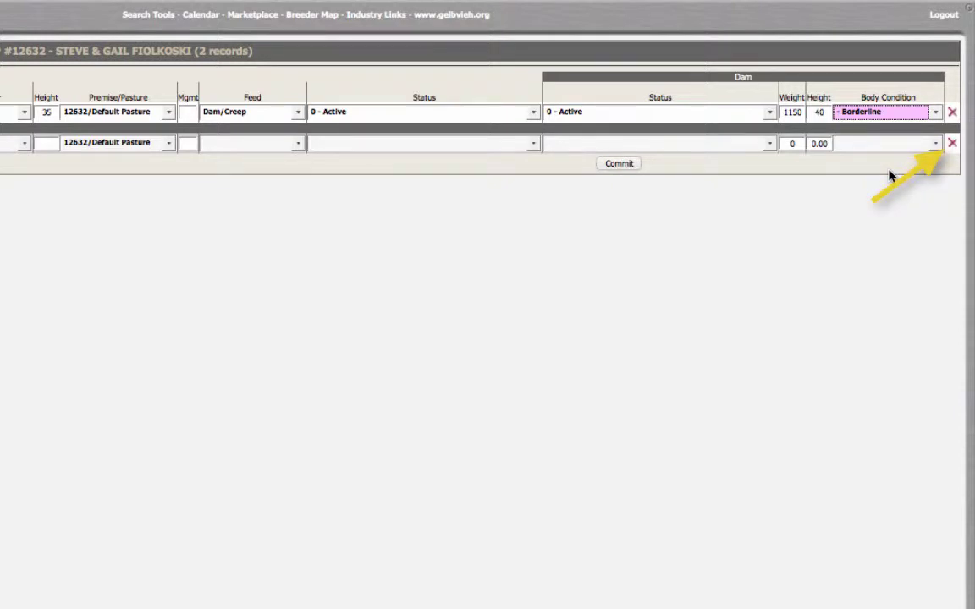
pyautogui.click(953, 144)
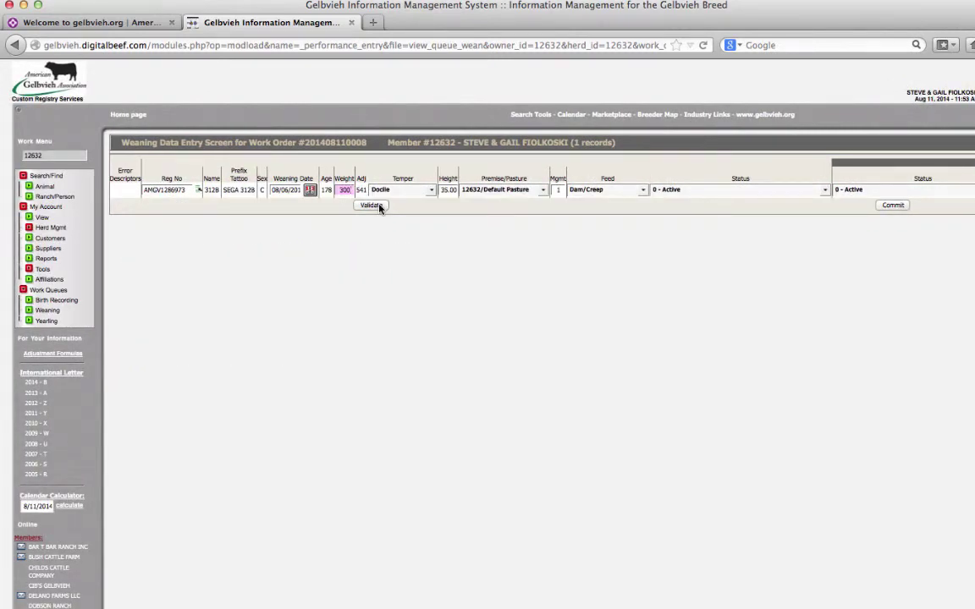
# Step: Validate calf 312B's record, which raises advisory error 5.b on weaning weight
pyautogui.click(378, 206)
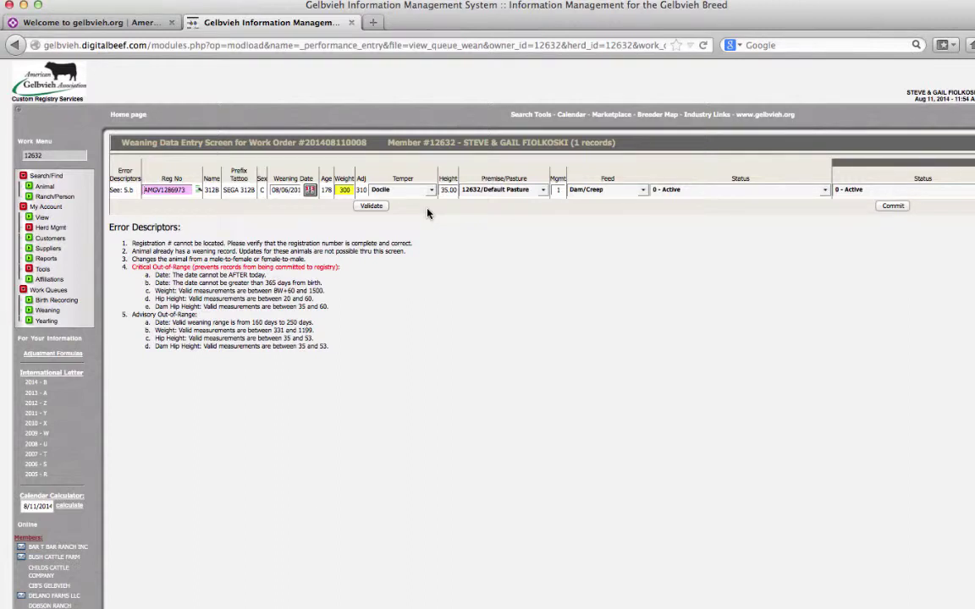
# Step: Change the calf's weaning weight from 300 to 500
pyautogui.click(347, 190)
pyautogui.press('BackSpace')
pyautogui.press('BackSpace')
pyautogui.press('BackSpace')
pyautogui.write('5')
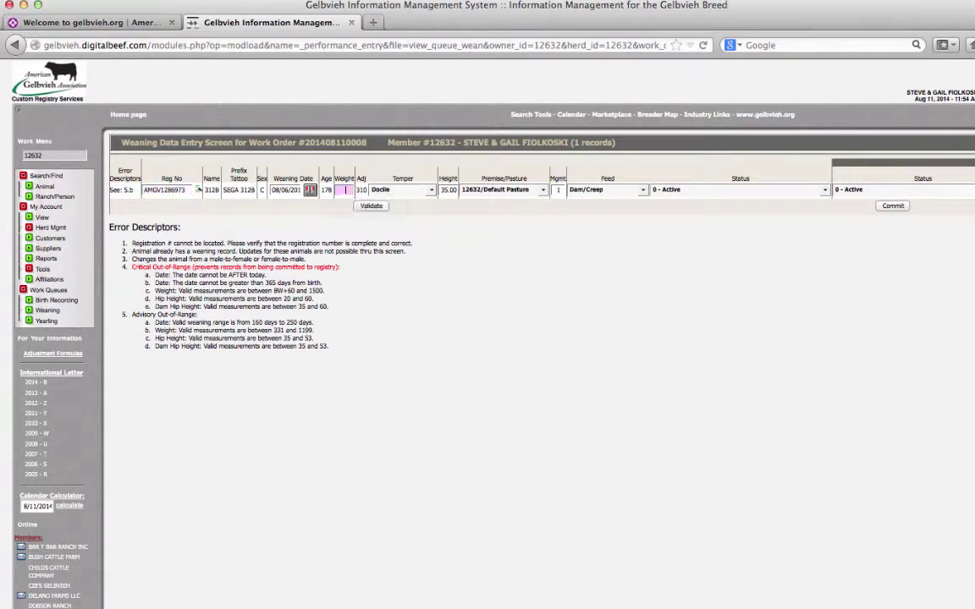
pyautogui.write('00')
pyautogui.press('Return')
# Step: Set the weaning date to August 13, 2014 and revalidate the record
pyautogui.click(310, 189)
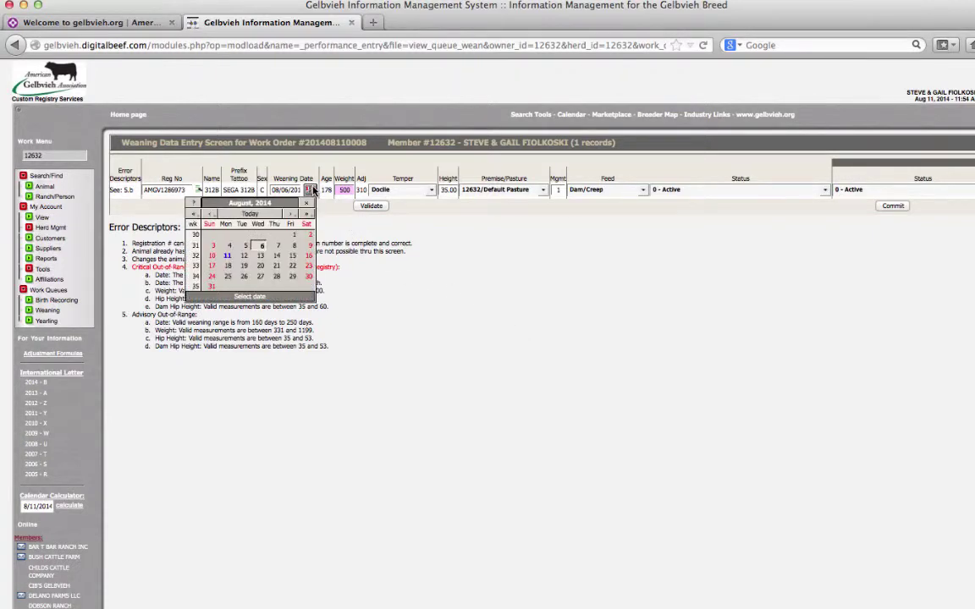
pyautogui.click(260, 255)
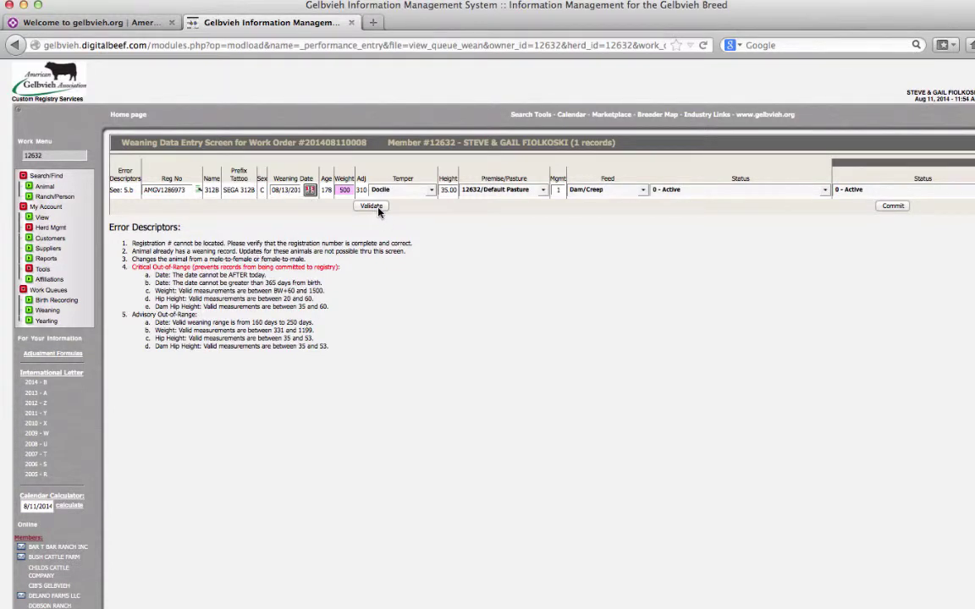
pyautogui.click(377, 209)
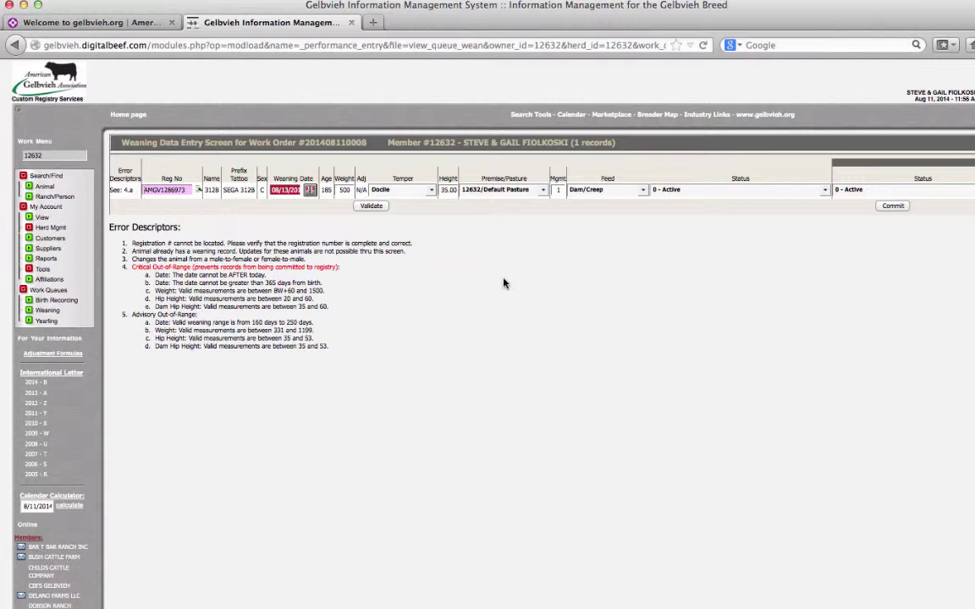
# Step: Change the weaning date to August 4, 2014, revalidate, and commit the weaning record
pyautogui.click(310, 192)
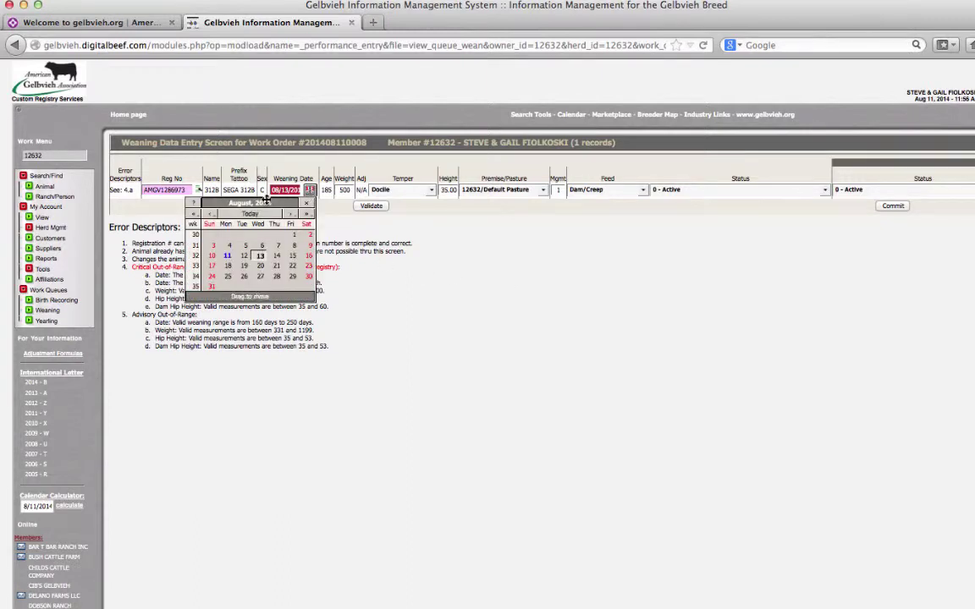
pyautogui.click(229, 245)
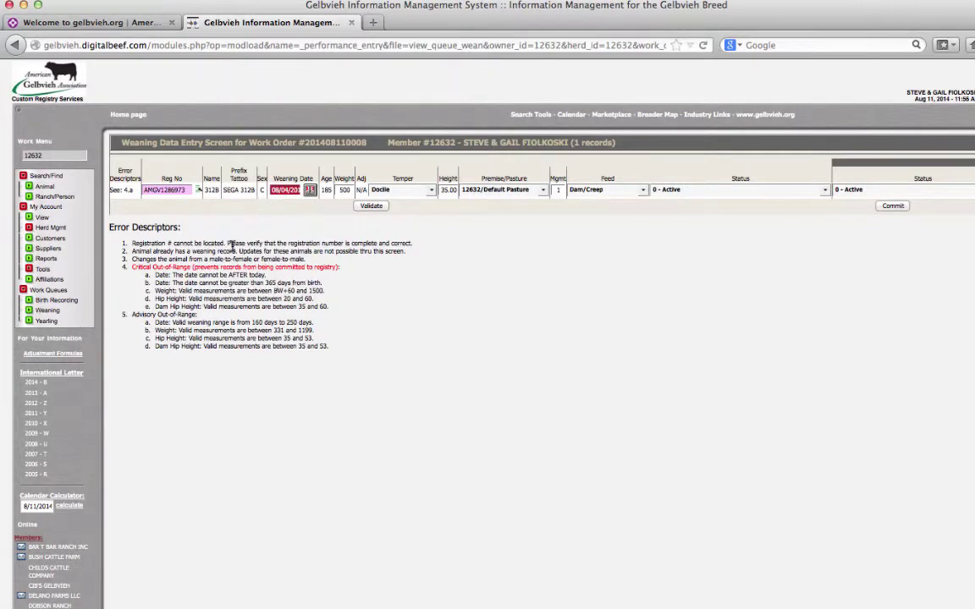
pyautogui.click(377, 209)
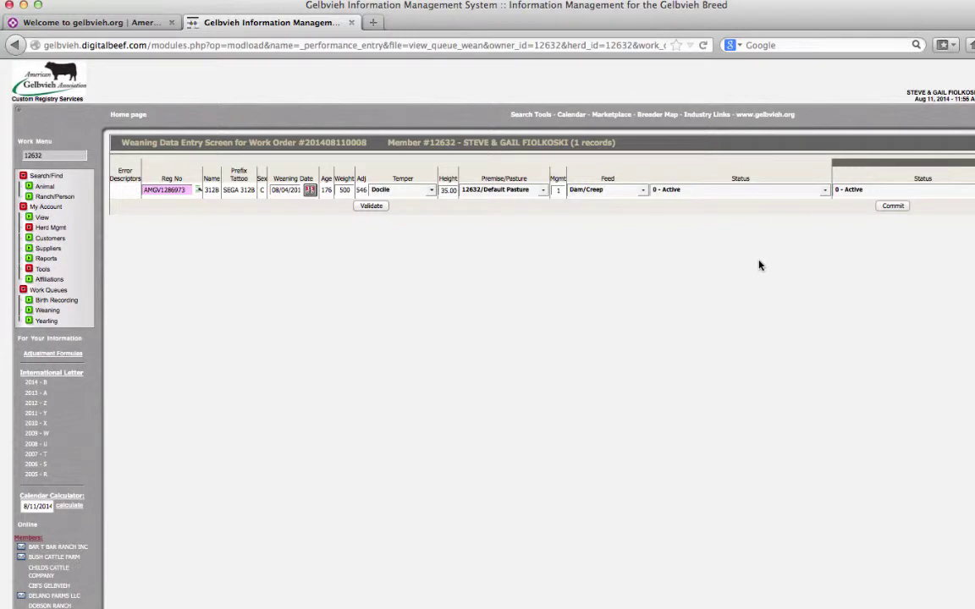
pyautogui.click(894, 207)
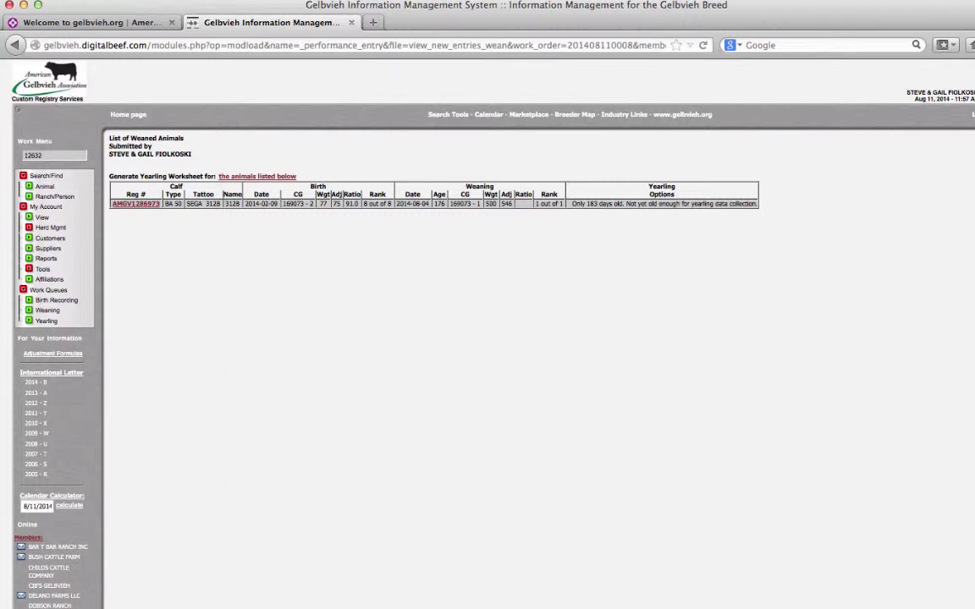
# Step: Show the member profile's kickouts, then the herd's Females Weaned list
pyautogui.click(41, 221)
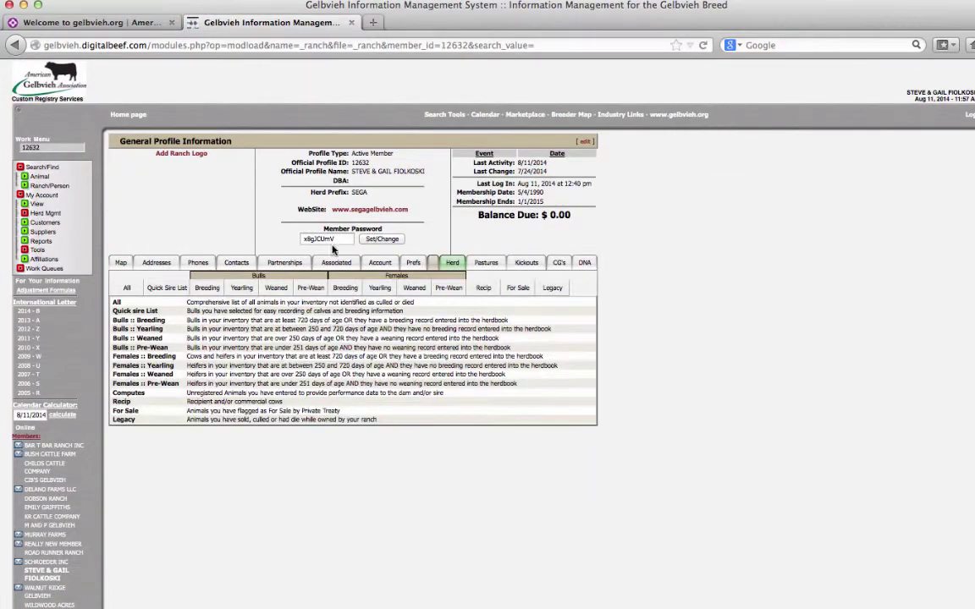
pyautogui.click(528, 263)
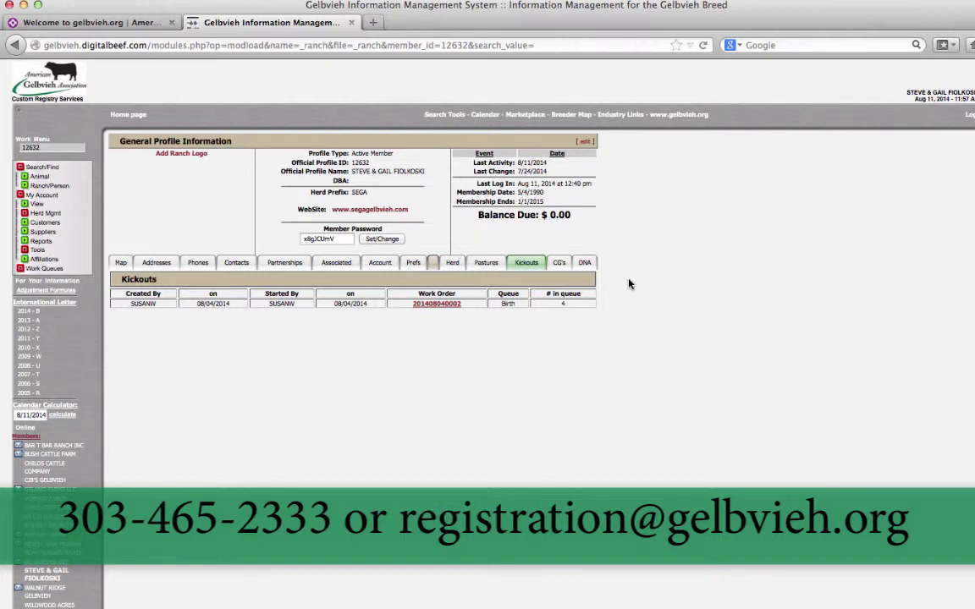
pyautogui.click(454, 263)
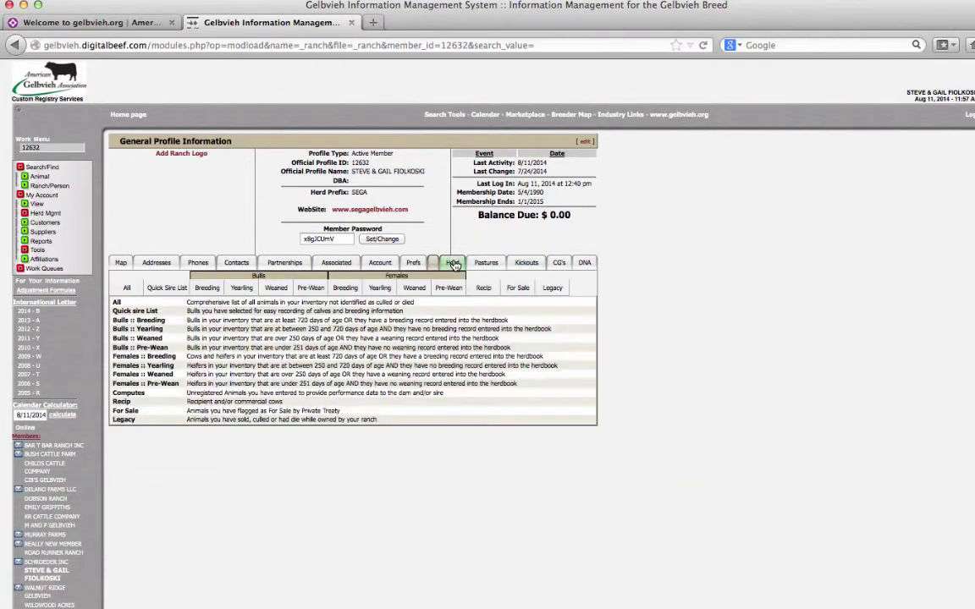
pyautogui.click(414, 288)
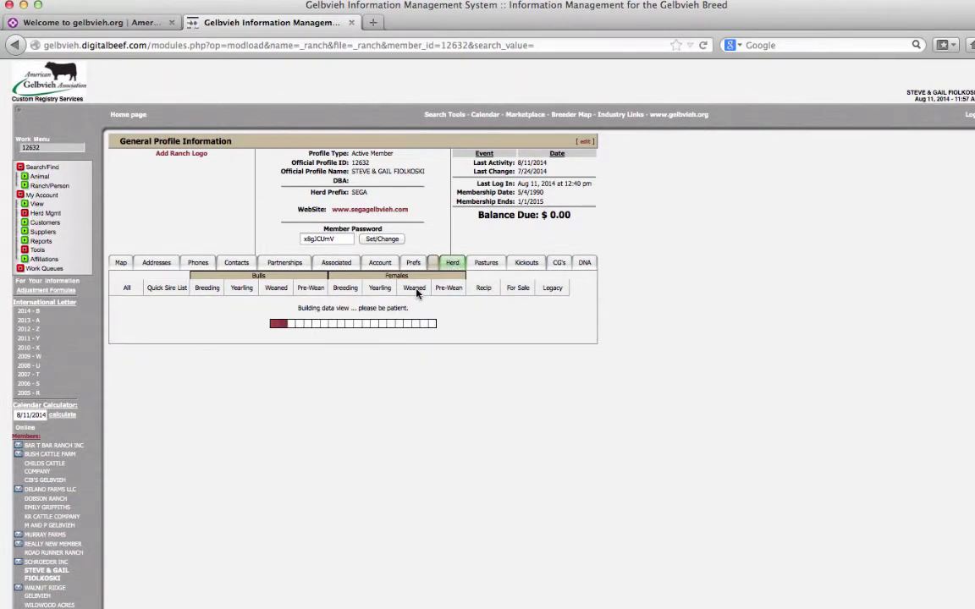